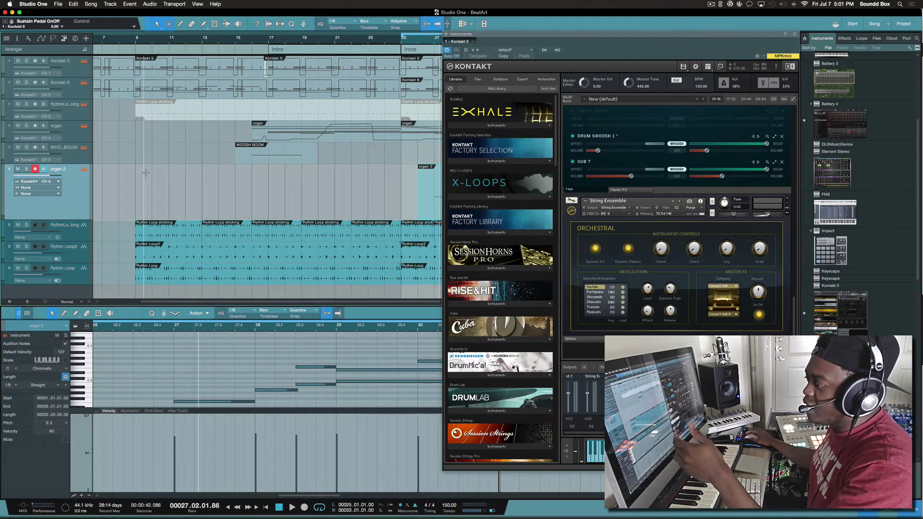
# Try LX49 as the input device of the organ 2 track and reset that input to None.
pyautogui.click(73, 155)
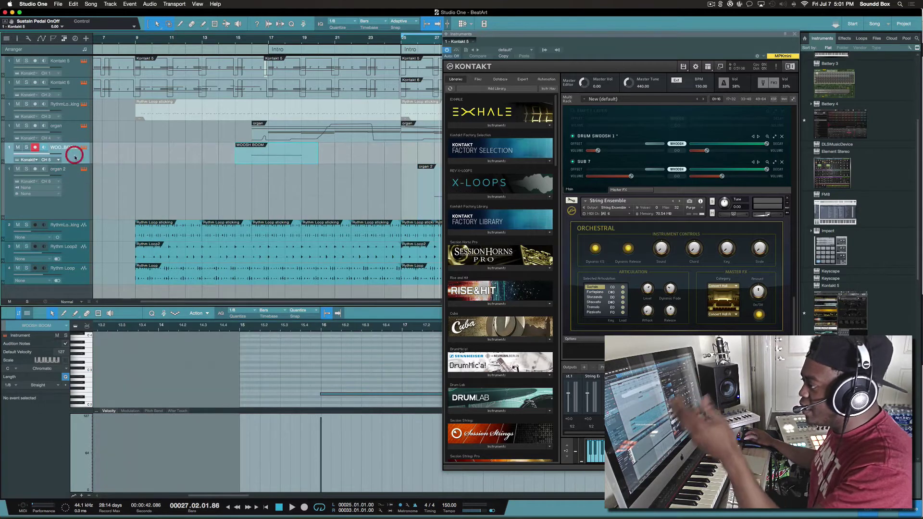
pyautogui.click(78, 185)
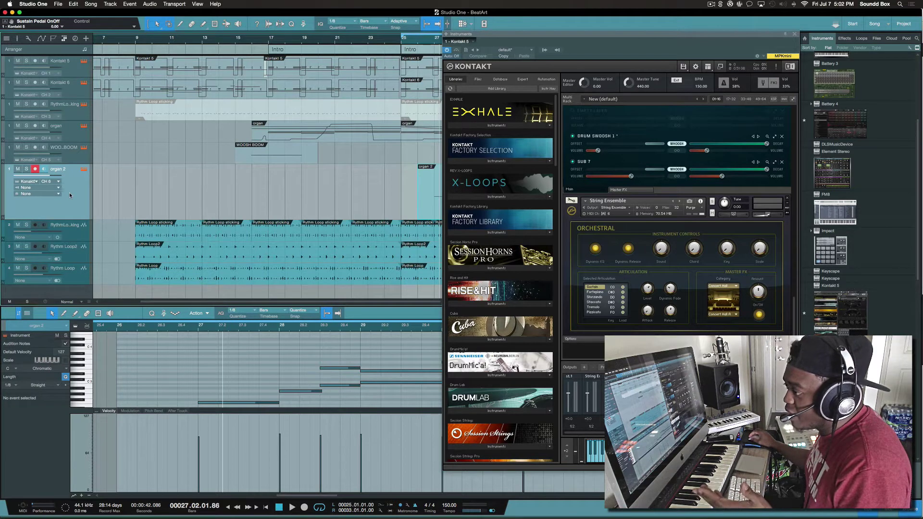
pyautogui.click(47, 188)
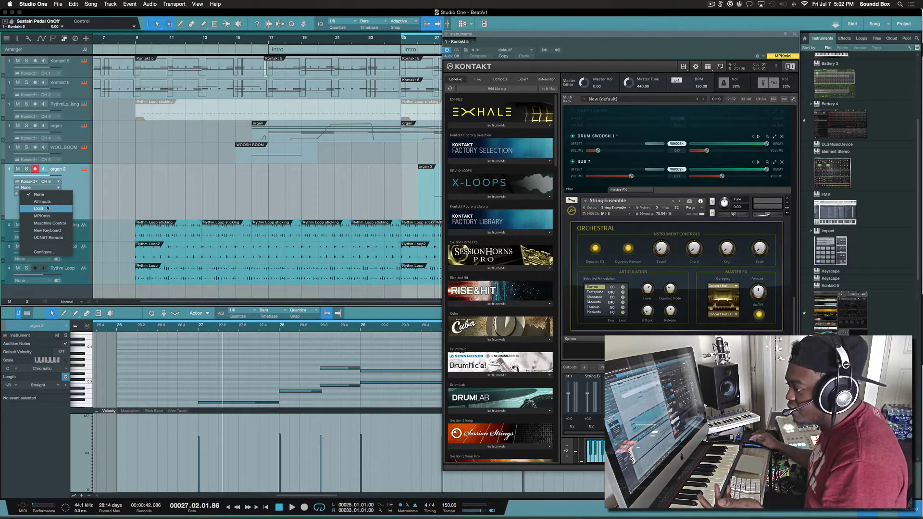
pyautogui.click(45, 208)
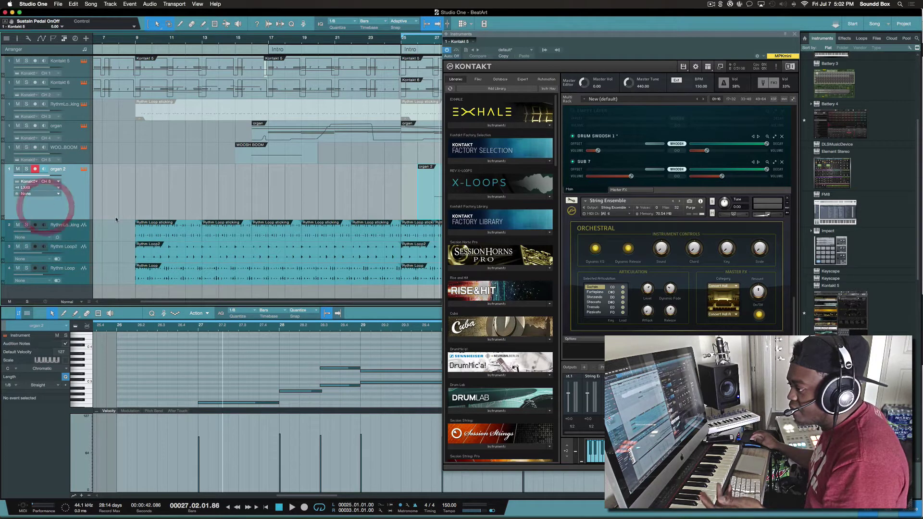
pyautogui.click(34, 187)
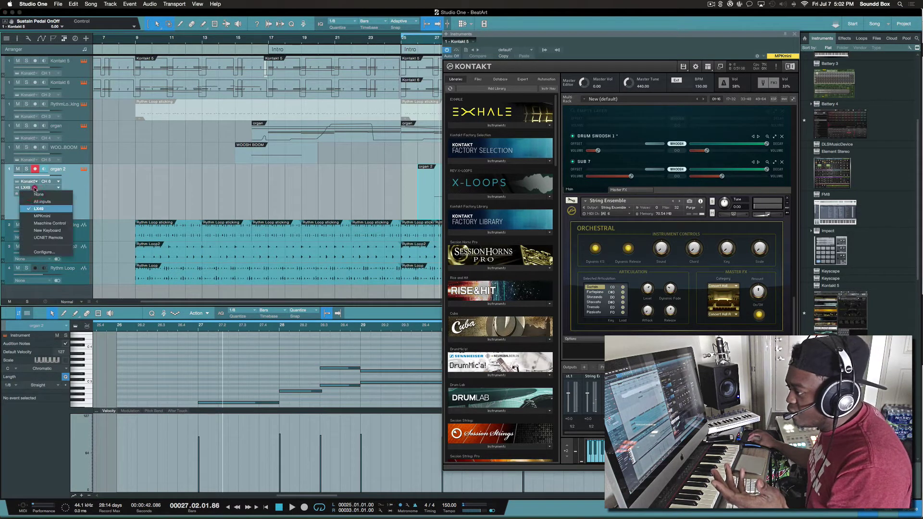
pyautogui.click(38, 195)
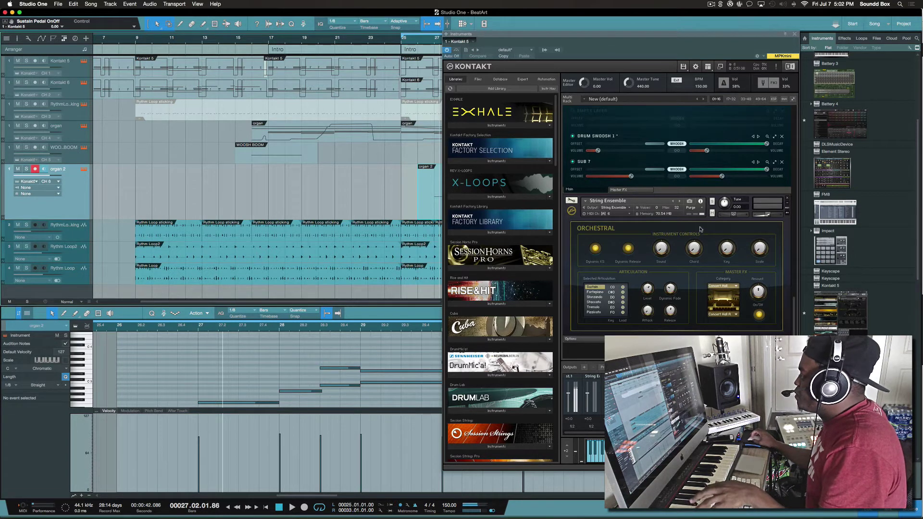
# Inspect Kontakt's per-channel MIDI input assignments and the first rack instruments, Alicias Keys and The Grandeur.
pyautogui.scroll(15, 700, 229)
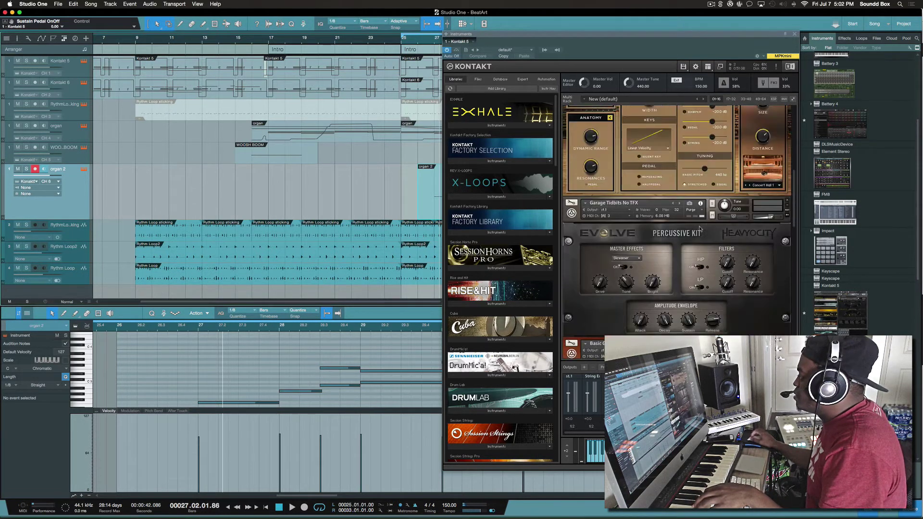
pyautogui.scroll(5, 699, 229)
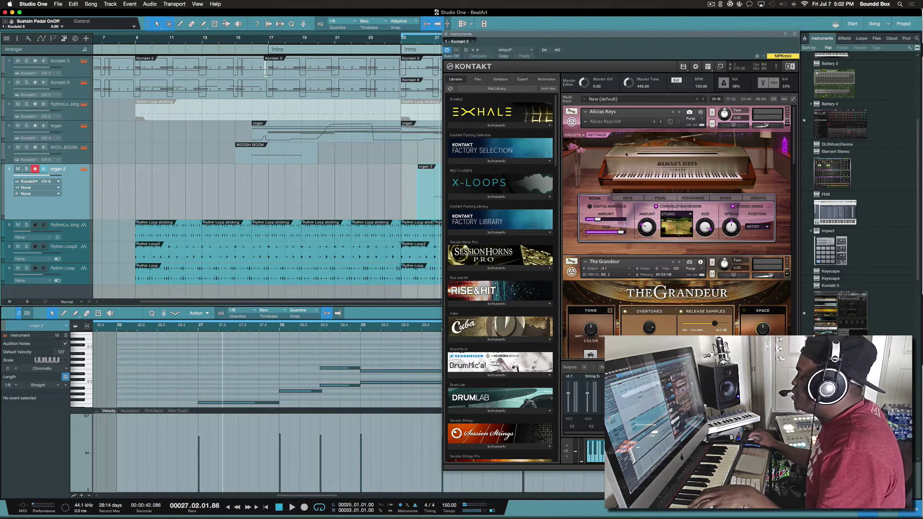
pyautogui.click(558, 50)
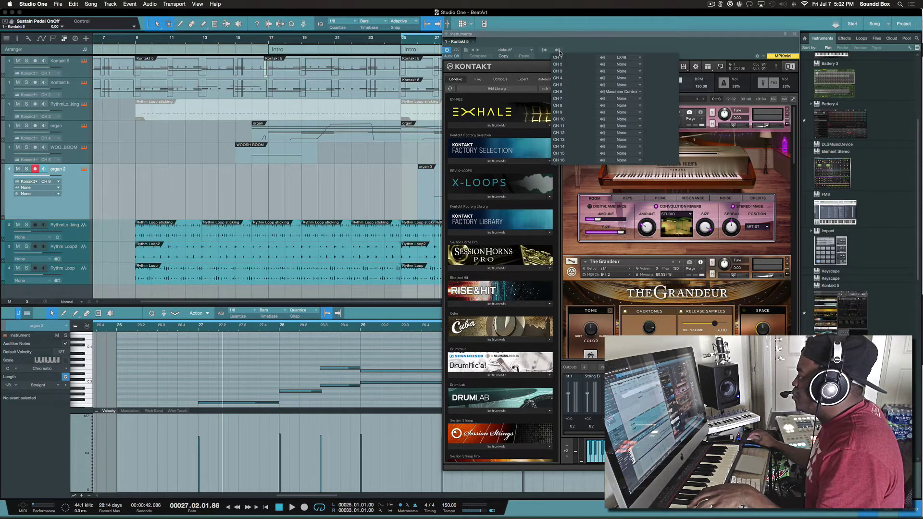
pyautogui.click(600, 57)
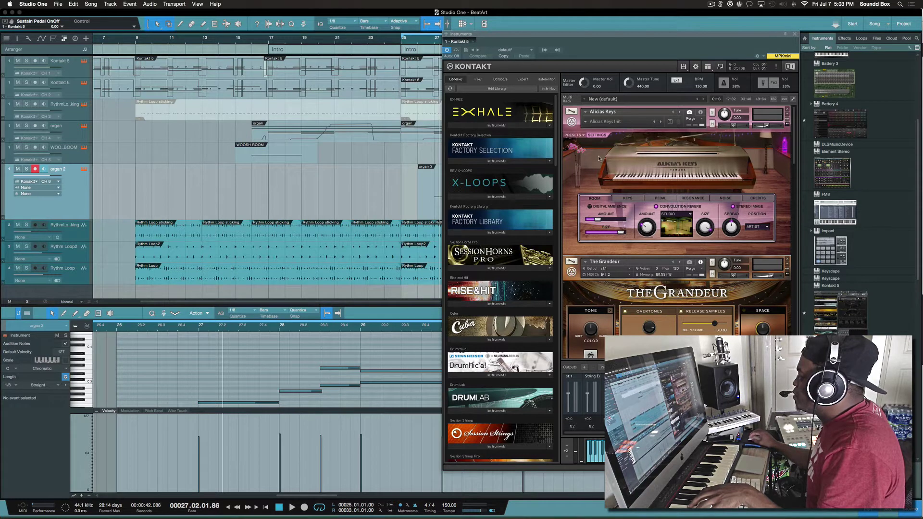
pyautogui.scroll(-1, 598, 159)
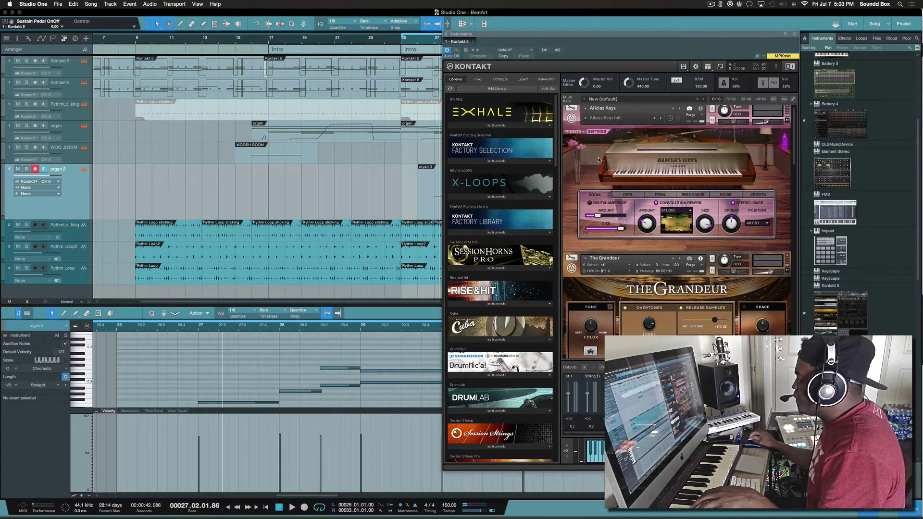
pyautogui.scroll(1, 608, 145)
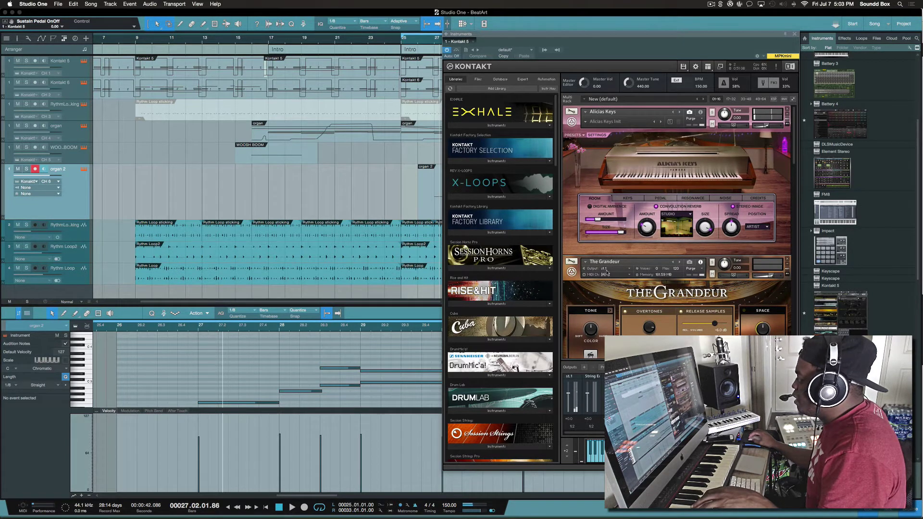
pyautogui.scroll(-2, 606, 272)
pyautogui.scroll(2, 606, 272)
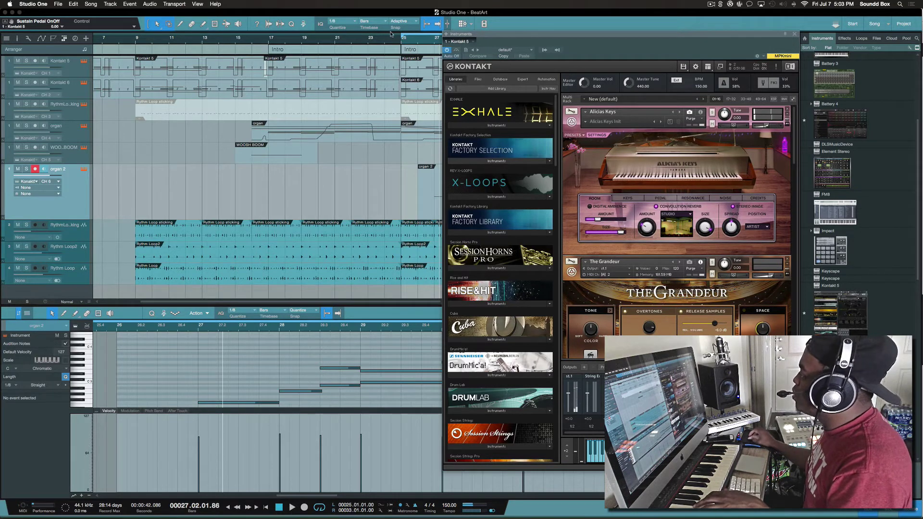
# Examine Kontakt's audio output list and its channel MIDI inputs, including the input devices available for CH 1.
pyautogui.click(556, 51)
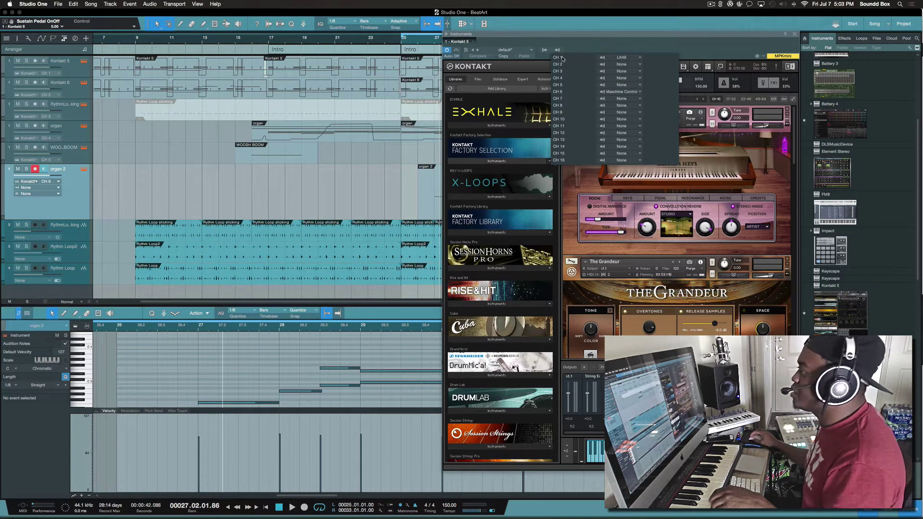
pyautogui.click(544, 50)
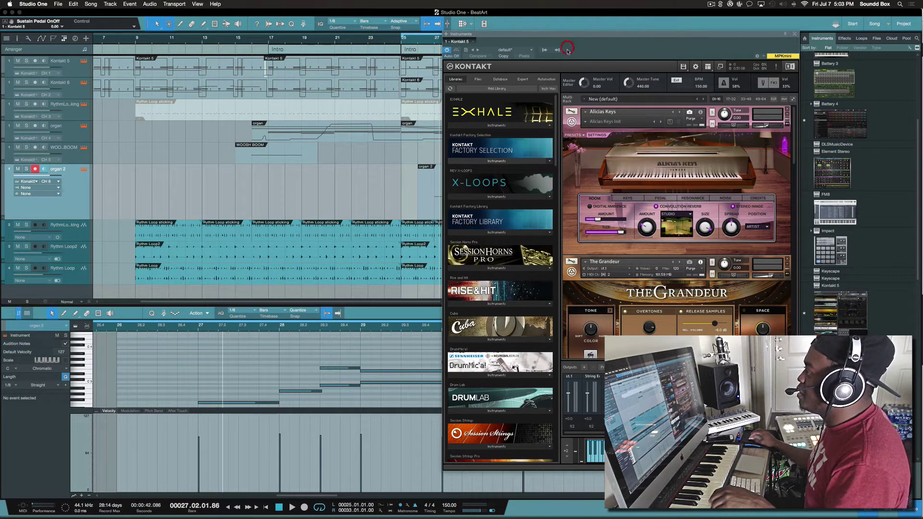
pyautogui.click(545, 50)
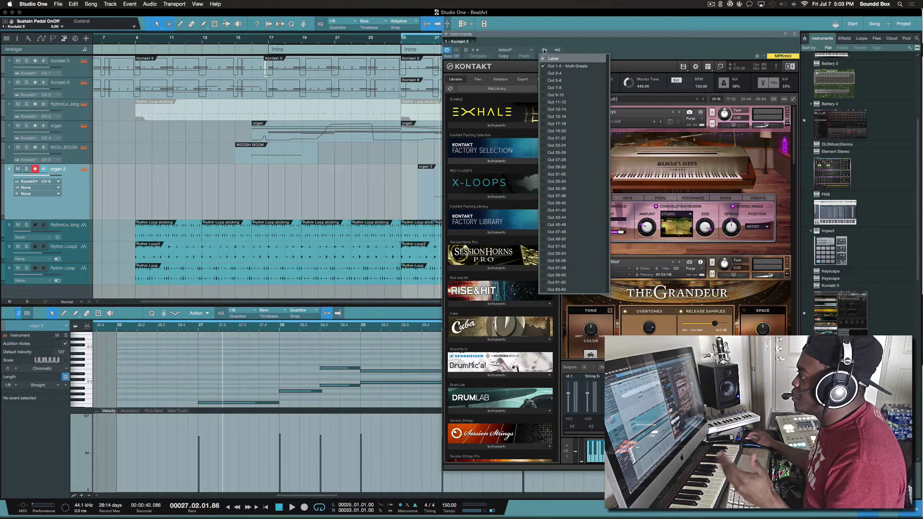
pyautogui.click(559, 50)
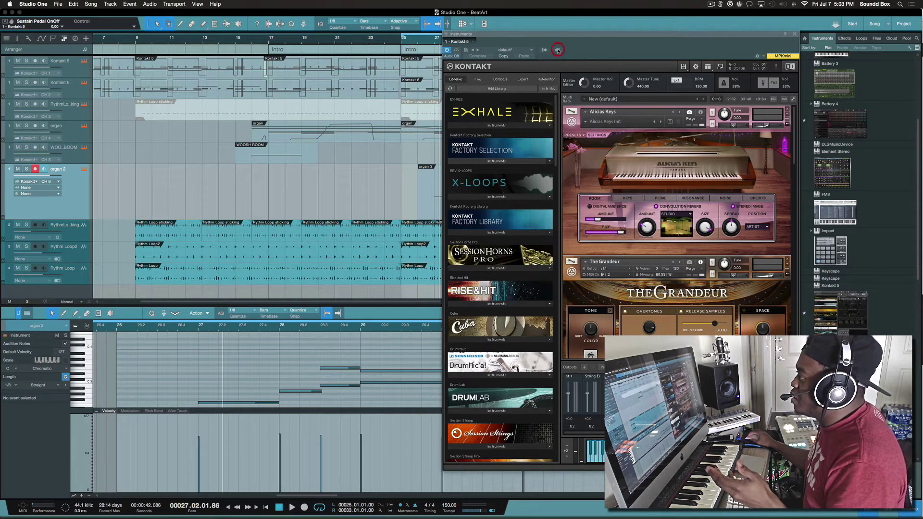
pyautogui.click(558, 50)
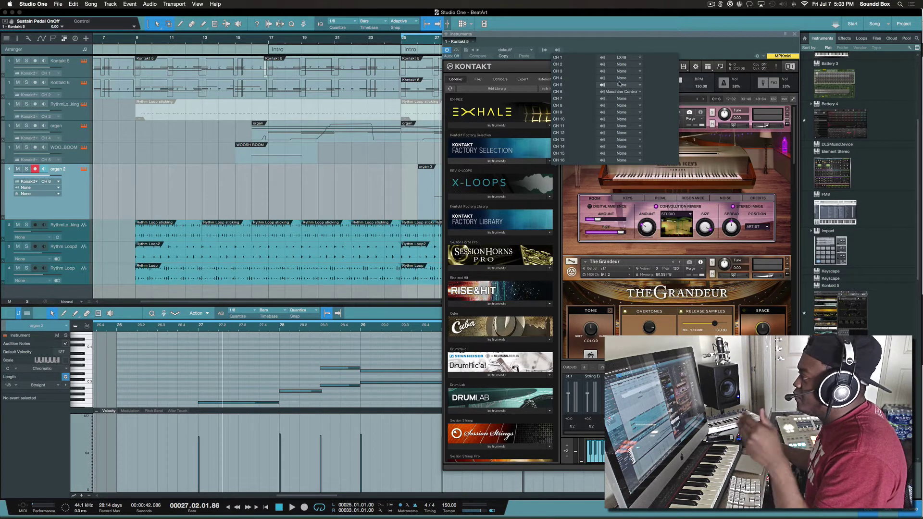
pyautogui.click(632, 58)
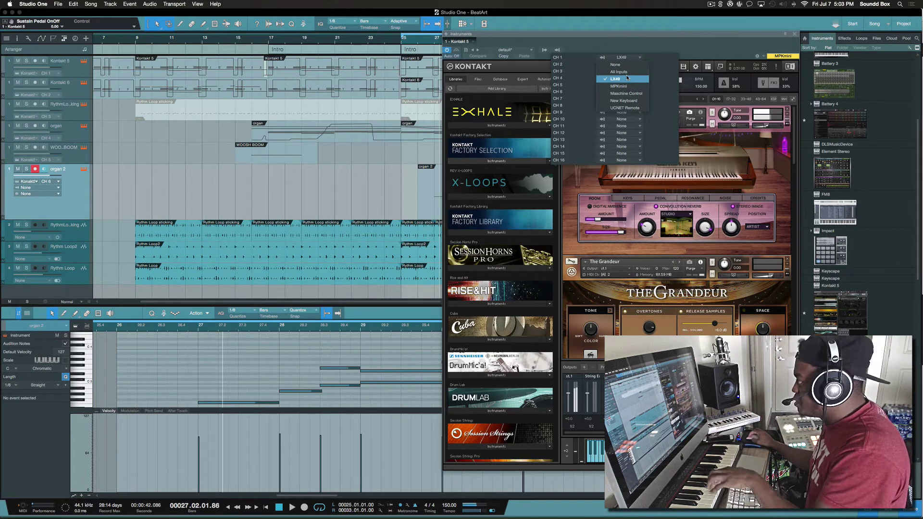
pyautogui.click(654, 73)
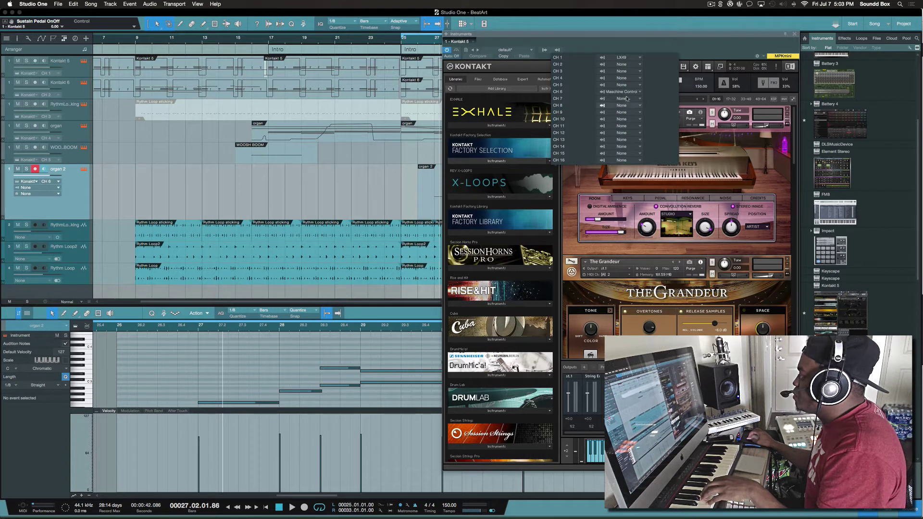
# Locate the String Ensemble in the Kontakt rack and view the input devices available for CH 6.
pyautogui.scroll(-10, 635, 259)
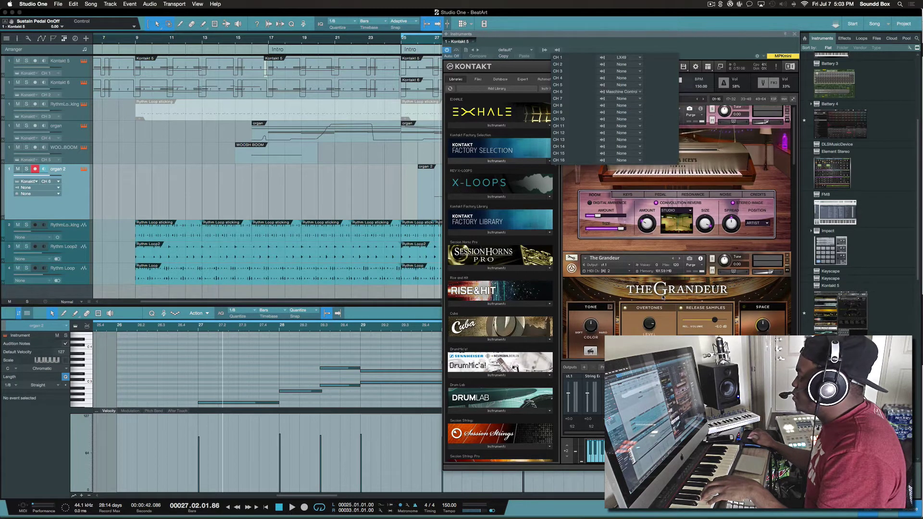
pyautogui.scroll(3, 662, 297)
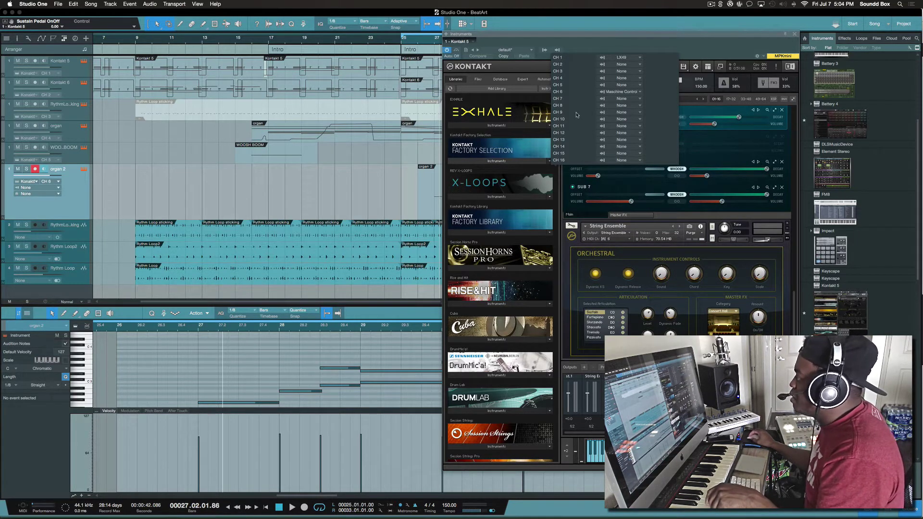
pyautogui.click(639, 92)
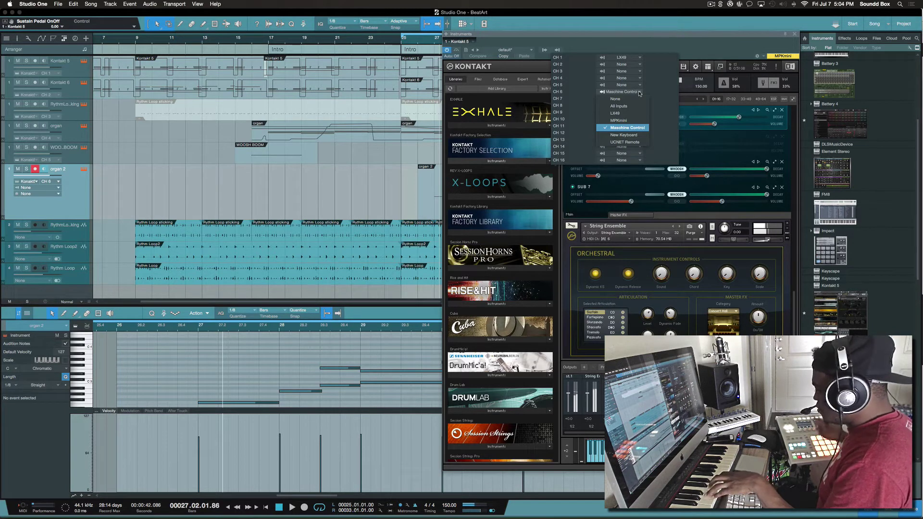
# Close the input device list and switch the String Ensemble's articulation to Staccato.
pyautogui.click(595, 327)
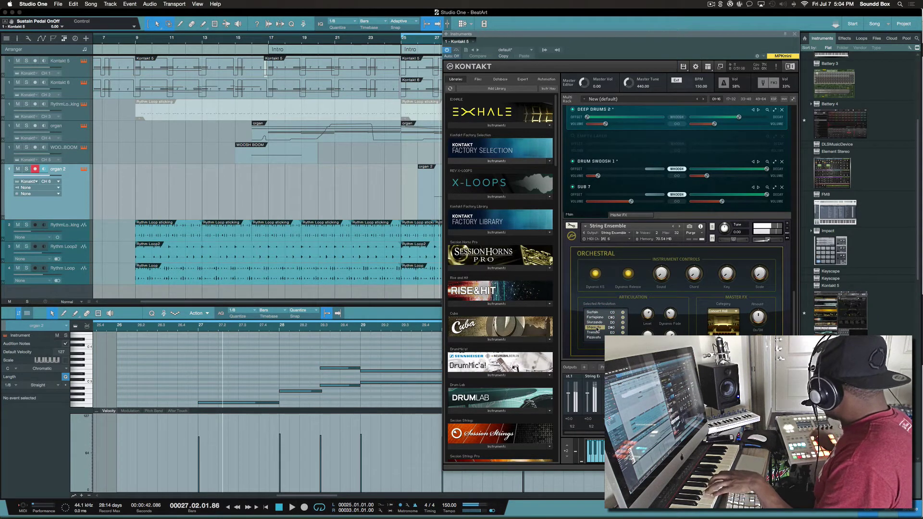
pyautogui.moveTo(762, 242); pyautogui.dragTo(762, 246)
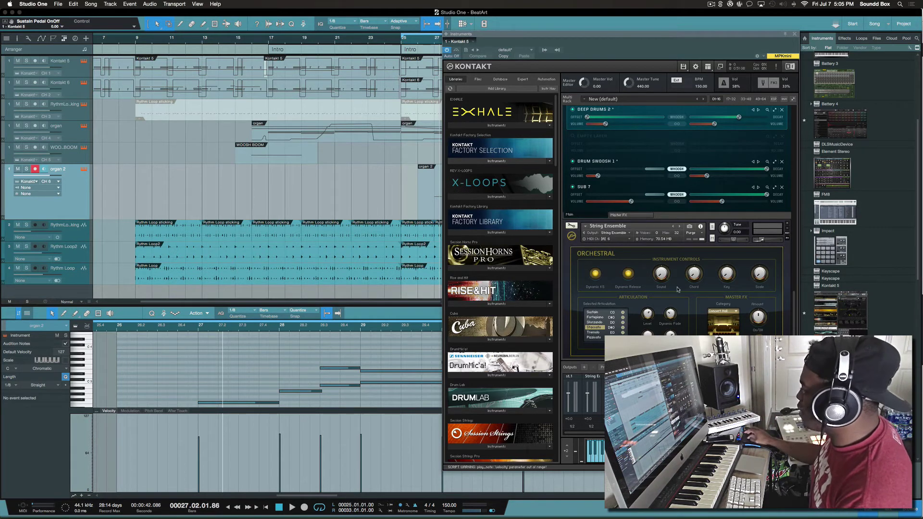
pyautogui.click(557, 50)
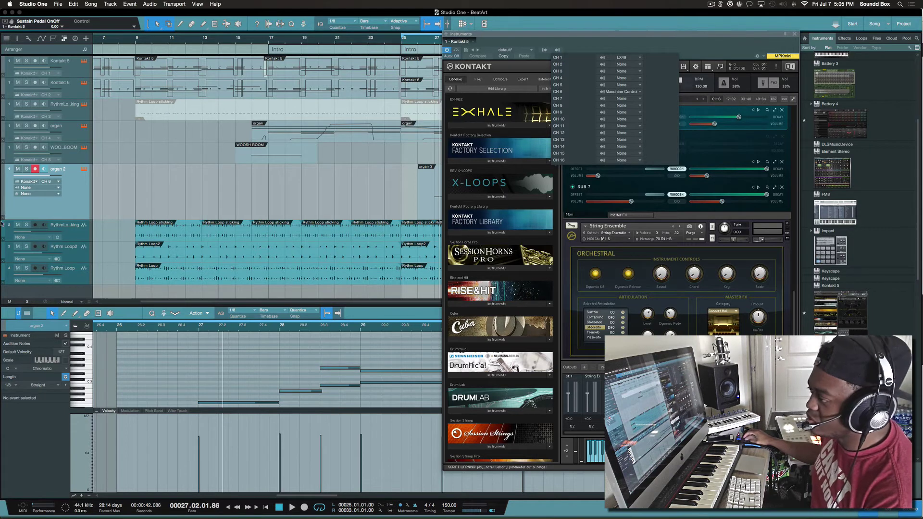
pyautogui.click(42, 208)
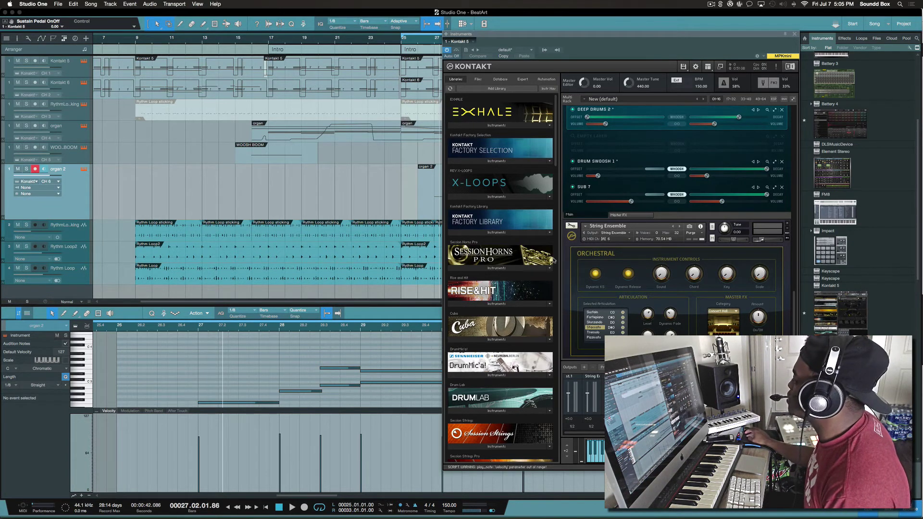
pyautogui.scroll(-3, 577, 283)
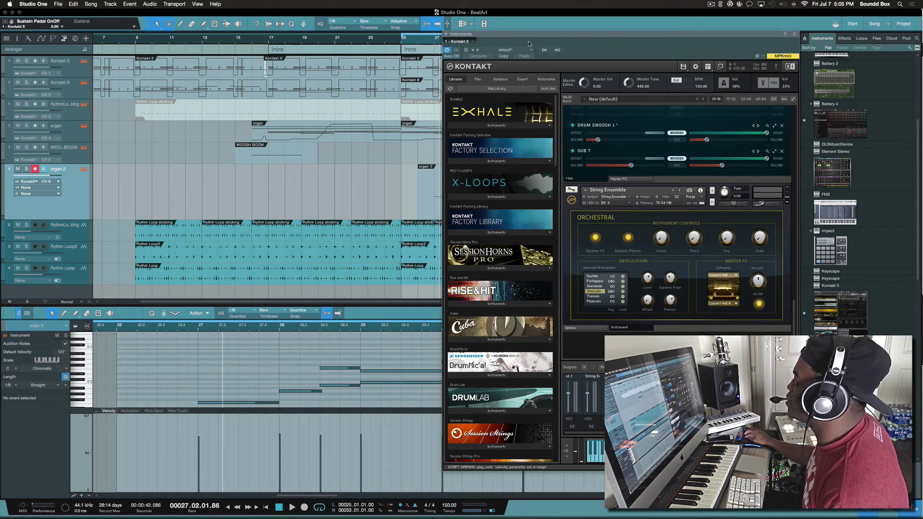
pyautogui.moveTo(520, 39); pyautogui.dragTo(488, 58)
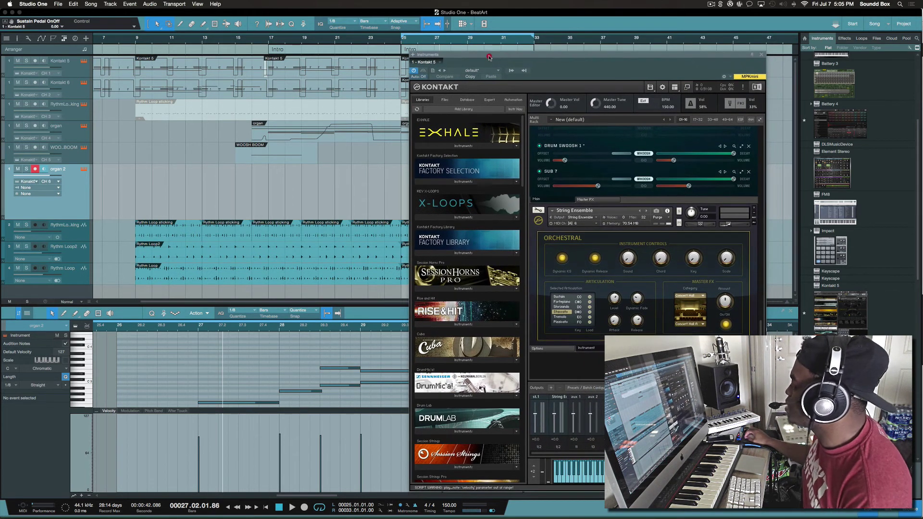